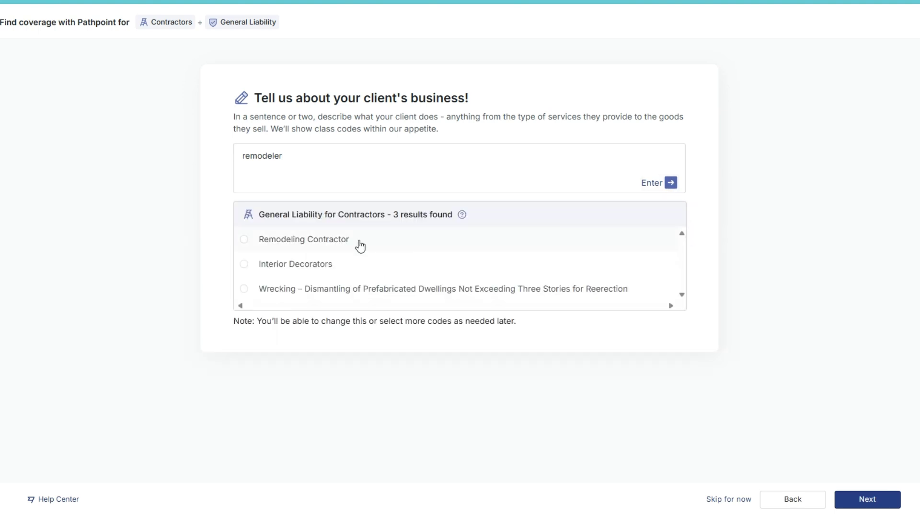
Select the Remodeling Contractor class for the client's business and proceed from Class of Business to the Subcontractors section
{"action": "left_click", "coordinate": [359, 245]}
{"action": "left_click", "coordinate": [873, 490]}
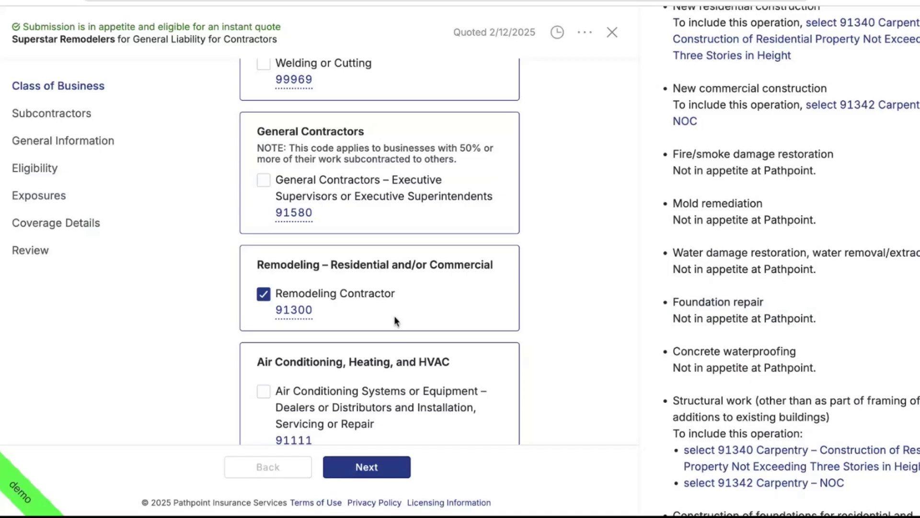
{"action": "left_click", "coordinate": [349, 472]}
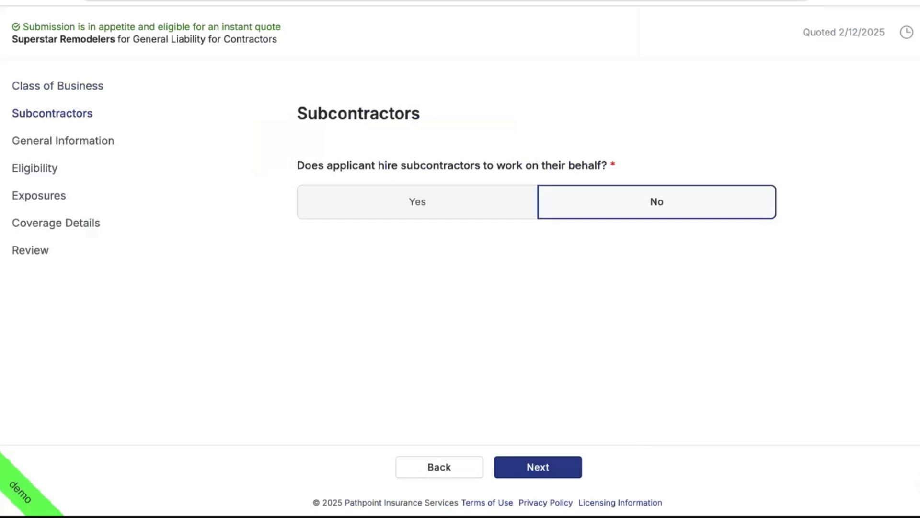
Try answering Yes to hiring subcontractors, look through the follow-up questions, and set the answer back to No
{"action": "left_click", "coordinate": [421, 201]}
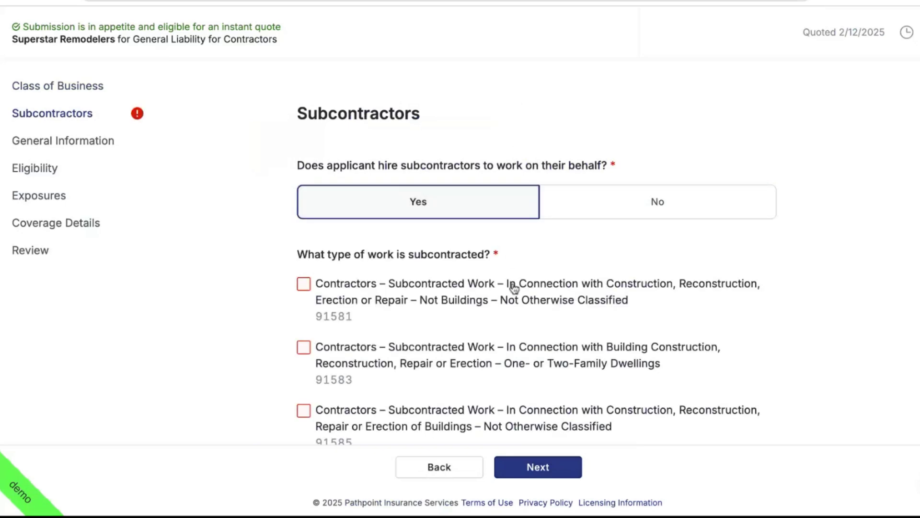
{"action": "scroll", "coordinate": [514, 286], "scroll_direction": "down", "scroll_amount": 1}
{"action": "scroll", "coordinate": [513, 286], "scroll_direction": "down", "scroll_amount": 10}
{"action": "scroll", "coordinate": [632, 206], "scroll_direction": "up", "scroll_amount": 11}
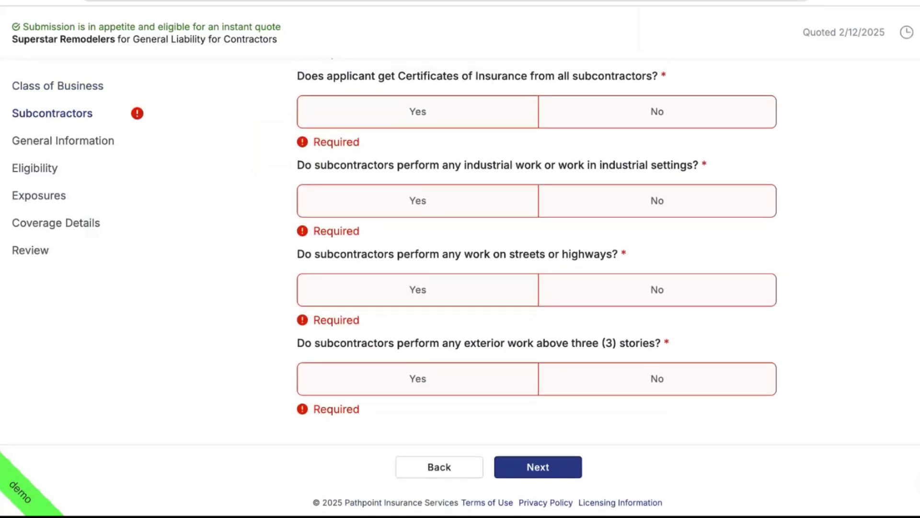
{"action": "left_click", "coordinate": [632, 205]}
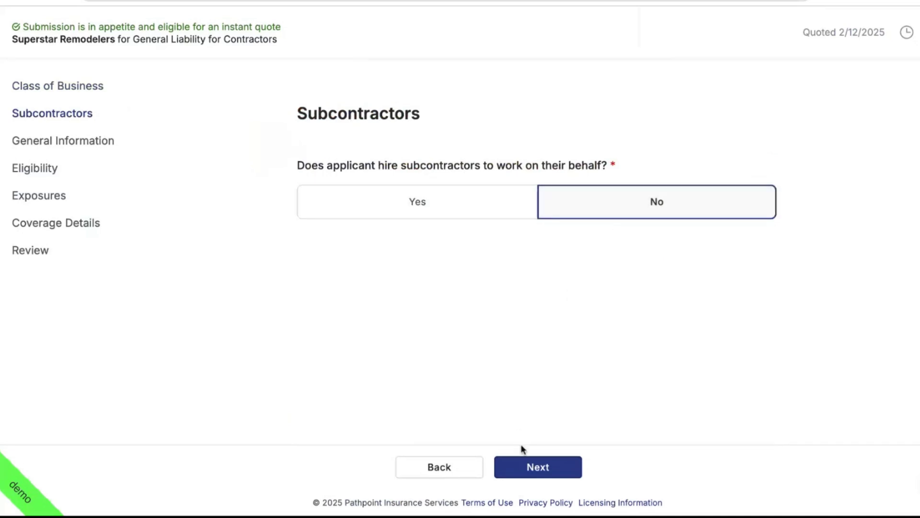
Proceed to General Information and review the applicant and contractor details, including operations, website, revenue and employee figures
{"action": "left_click", "coordinate": [521, 465]}
{"action": "scroll", "coordinate": [644, 234], "scroll_direction": "down", "scroll_amount": 7}
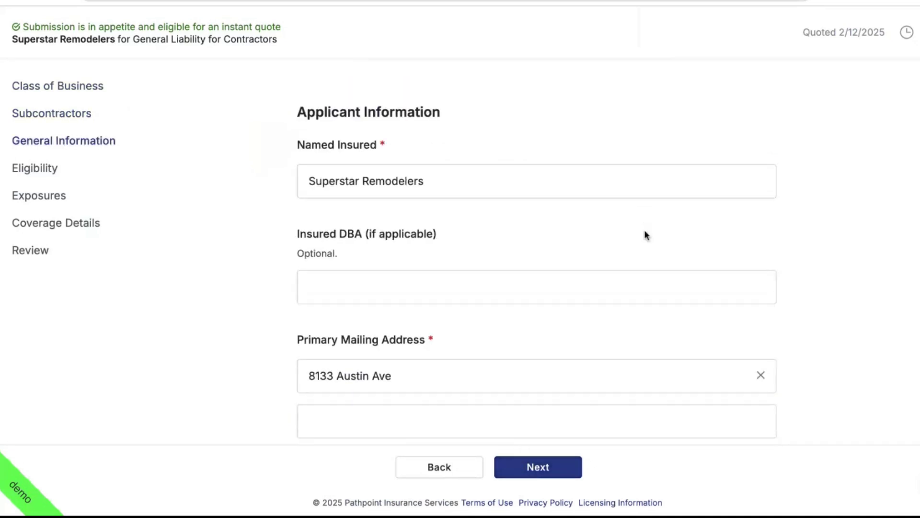
{"action": "scroll", "coordinate": [537, 250], "scroll_direction": "down", "scroll_amount": 8}
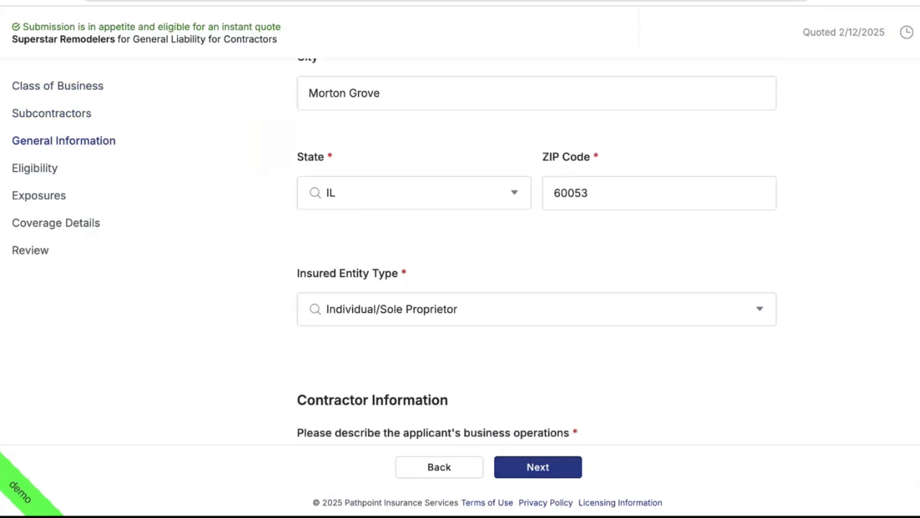
{"action": "scroll", "coordinate": [537, 251], "scroll_direction": "down", "scroll_amount": 3}
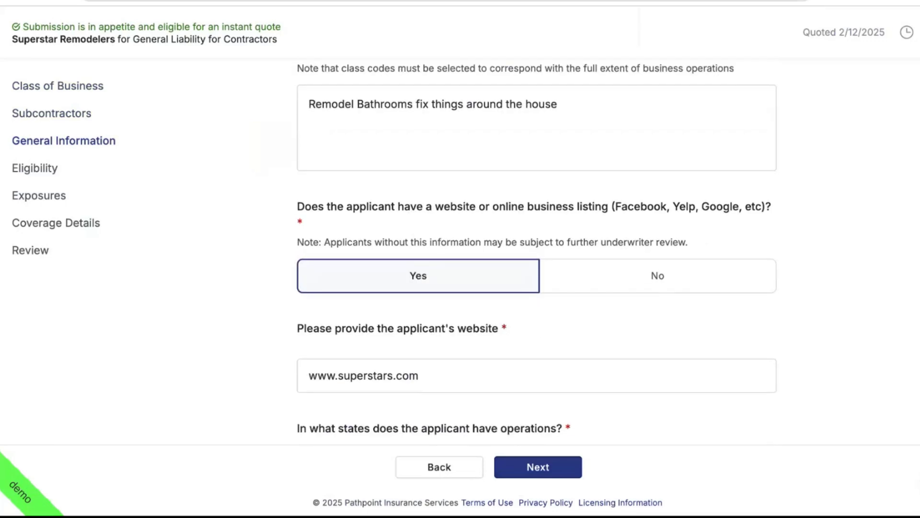
{"action": "scroll", "coordinate": [514, 199], "scroll_direction": "down", "scroll_amount": 8}
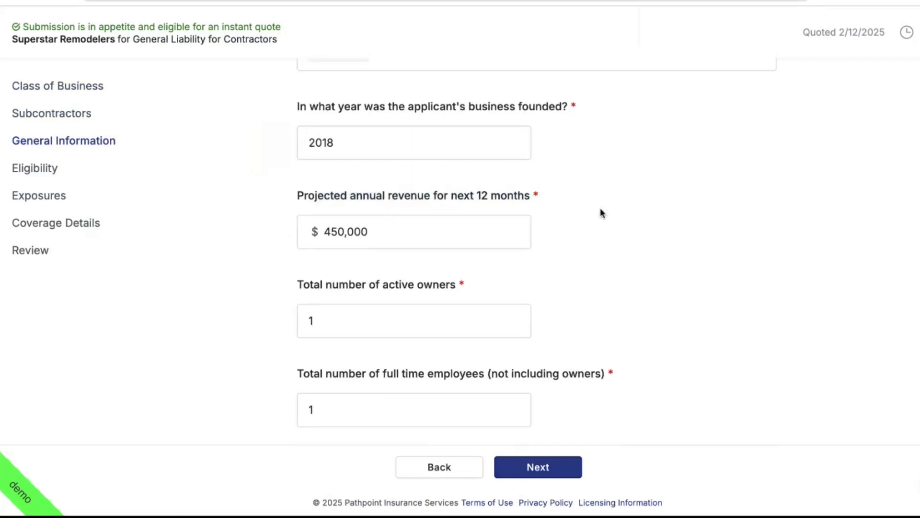
{"action": "scroll", "coordinate": [585, 315], "scroll_direction": "down", "scroll_amount": 3}
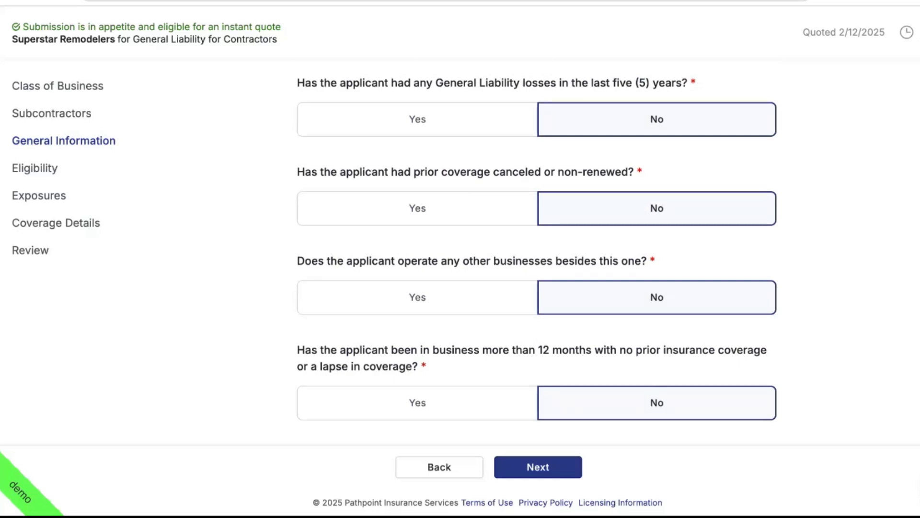
Try answering Yes to prior coverage being canceled or non-renewed, look at the follow-up questions, and set the answer back to No
{"action": "left_click", "coordinate": [517, 207]}
{"action": "scroll", "coordinate": [657, 241], "scroll_direction": "down", "scroll_amount": 2}
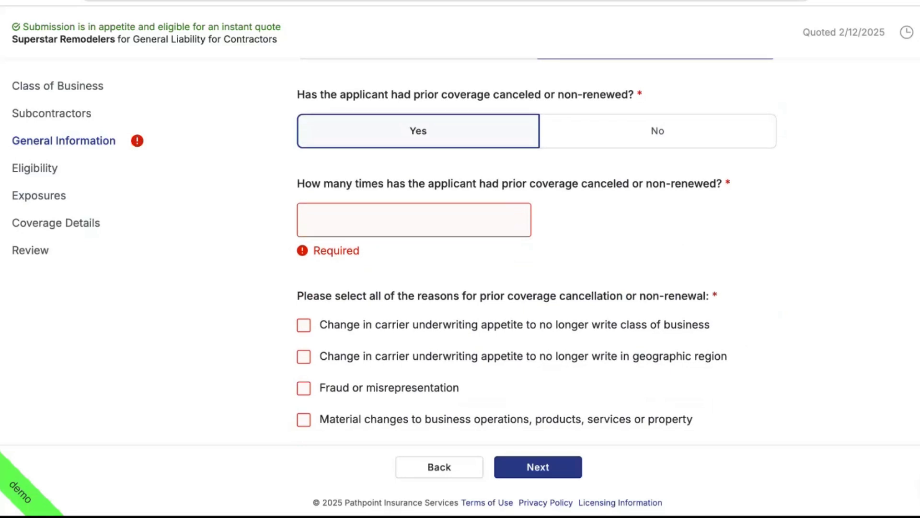
{"action": "scroll", "coordinate": [674, 164], "scroll_direction": "up", "scroll_amount": 1}
{"action": "left_click", "coordinate": [674, 163]}
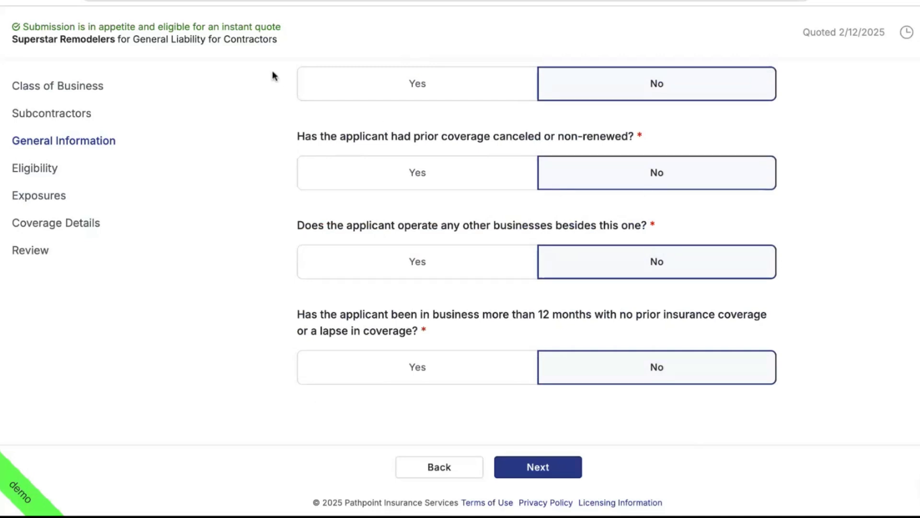
Check the submission's appetite and instant-quote eligibility status for Superstar Remodelers
{"action": "left_click_drag", "start_coordinate": [127, 40], "coordinate": [284, 42]}
{"action": "triple_click", "coordinate": [285, 42]}
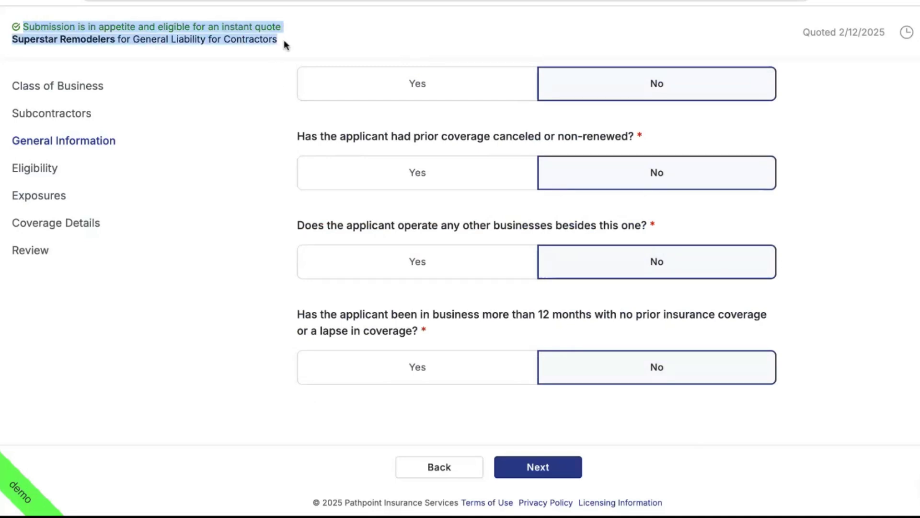
{"action": "left_click", "coordinate": [335, 43]}
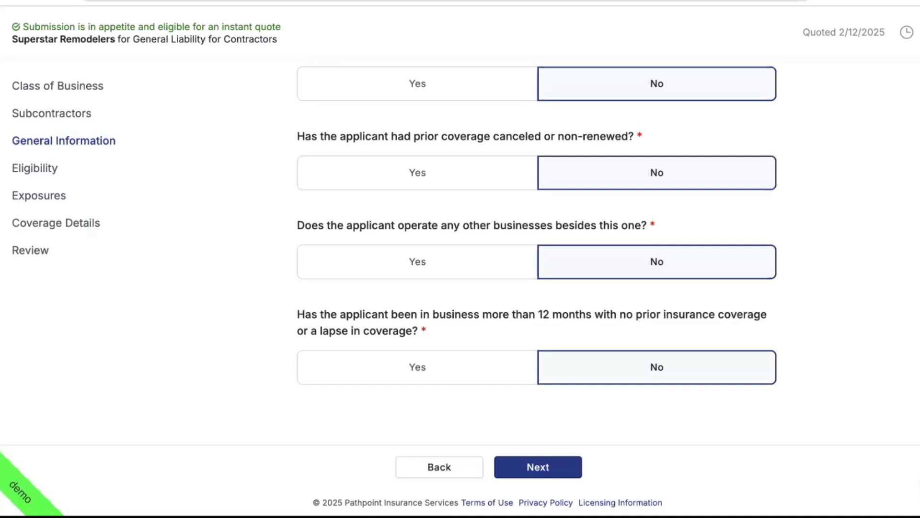
Proceed to the Eligibility section and review the experience, excluded work and operations answers
{"action": "left_click", "coordinate": [541, 471]}
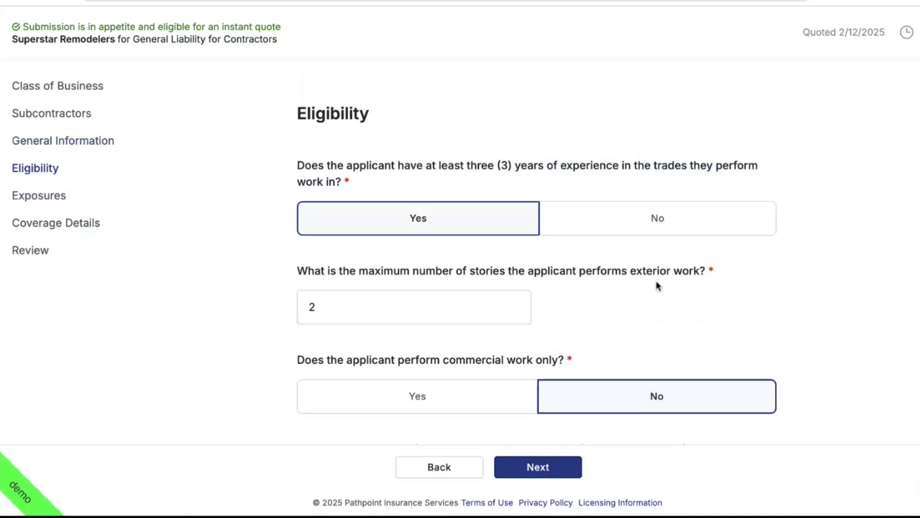
{"action": "scroll", "coordinate": [657, 285], "scroll_direction": "down", "scroll_amount": 20}
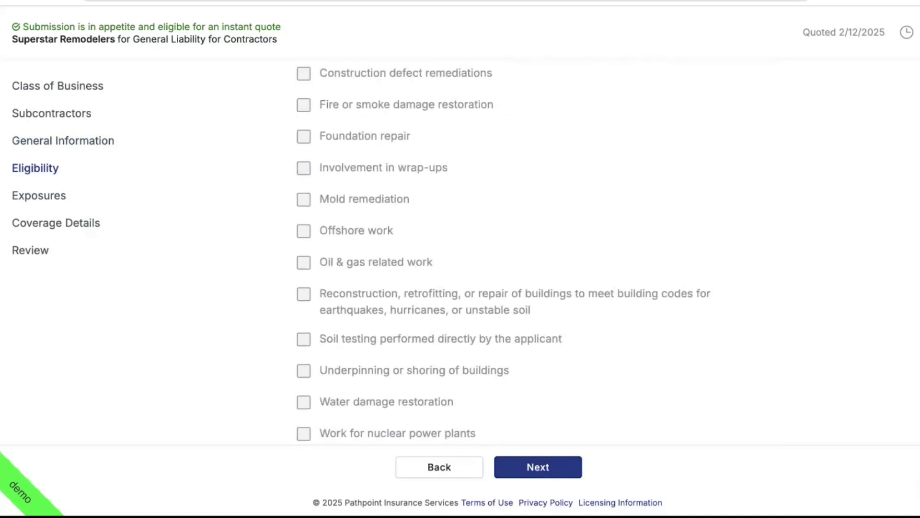
{"action": "scroll", "coordinate": [479, 249], "scroll_direction": "down", "scroll_amount": 15}
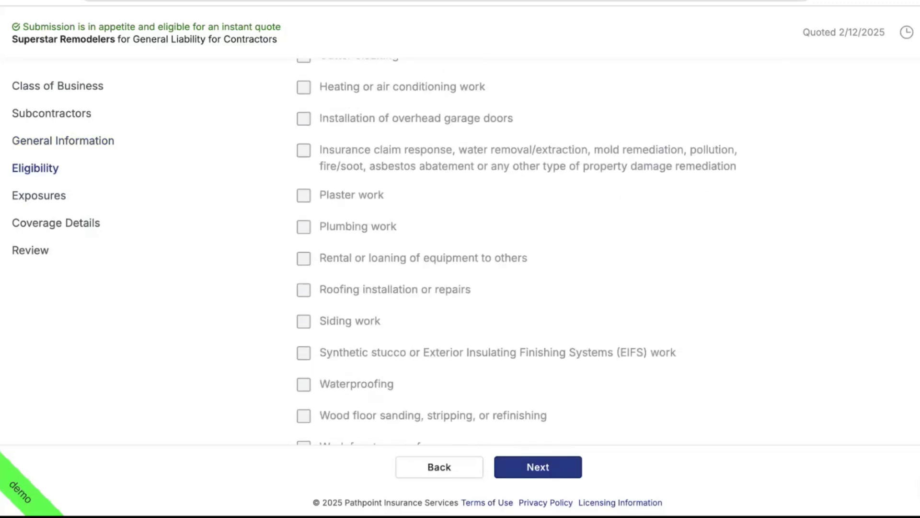
{"action": "scroll", "coordinate": [536, 249], "scroll_direction": "down", "scroll_amount": 14}
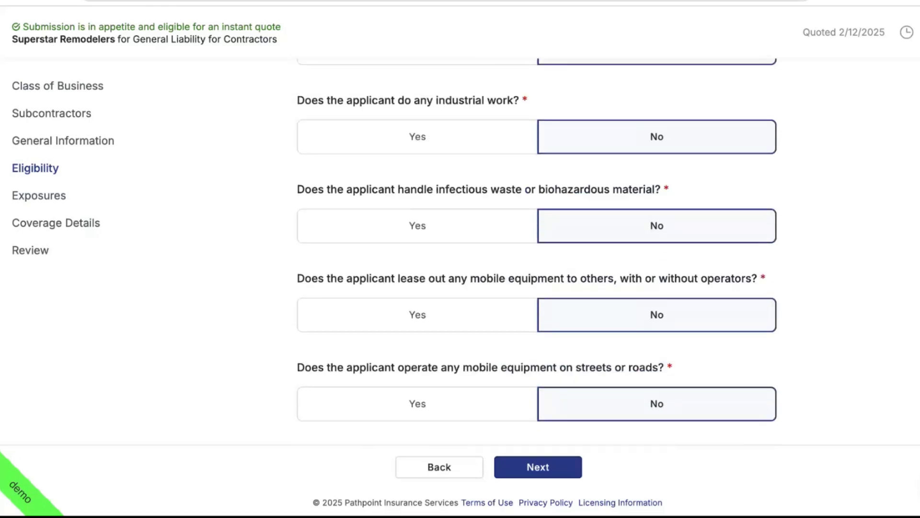
{"action": "scroll", "coordinate": [536, 251], "scroll_direction": "down", "scroll_amount": 20}
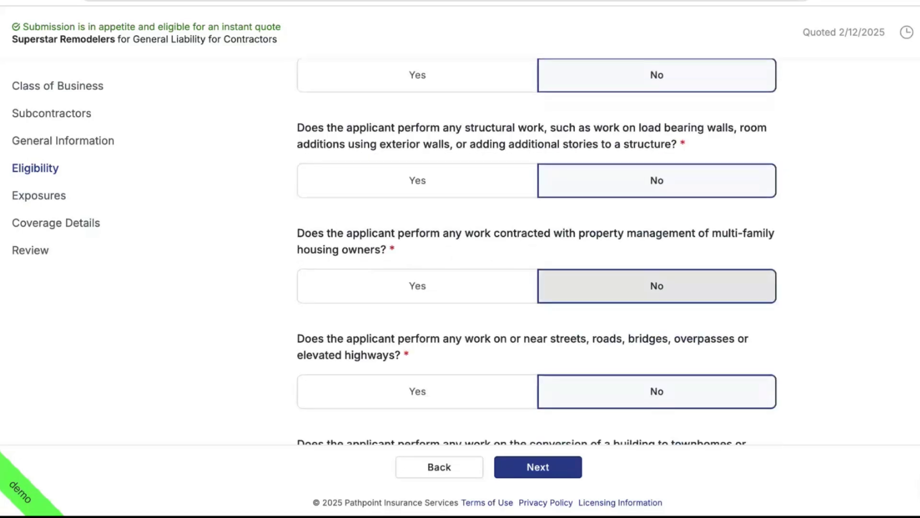
Proceed to the Exposures section and review Building 1's address and class code percentages
{"action": "left_click", "coordinate": [517, 467]}
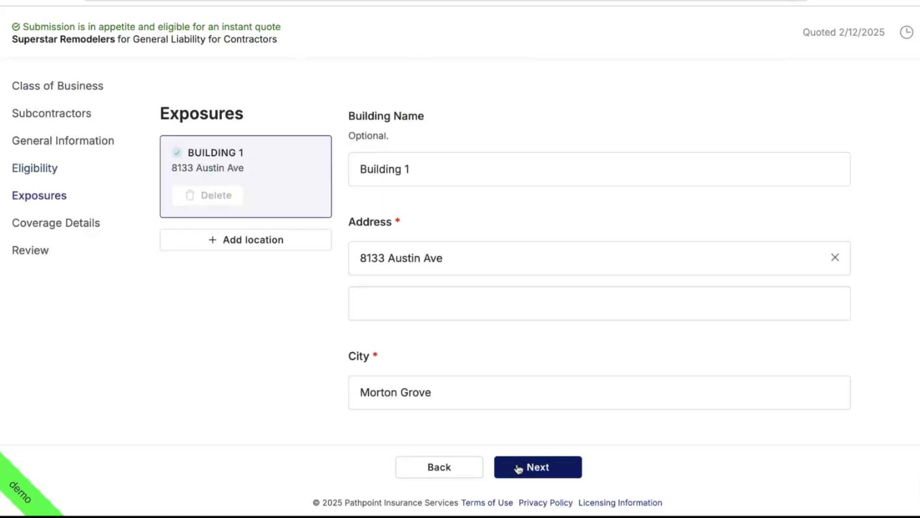
{"action": "scroll", "coordinate": [603, 277], "scroll_direction": "down", "scroll_amount": 3}
{"action": "scroll", "coordinate": [601, 276], "scroll_direction": "down", "scroll_amount": 3}
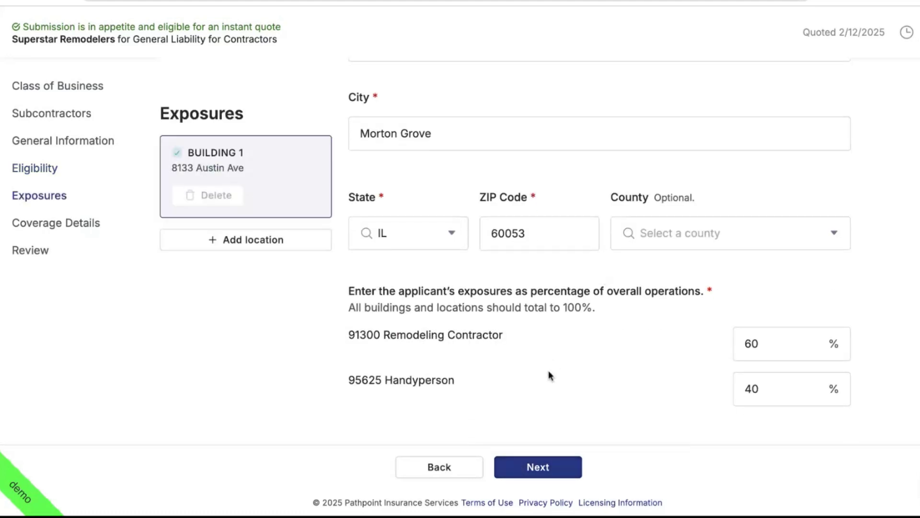
Try setting the 91300 Remodeling Contractor exposure to 58% and check how the form validates the total
{"action": "left_click_drag", "start_coordinate": [764, 343], "coordinate": [737, 346]}
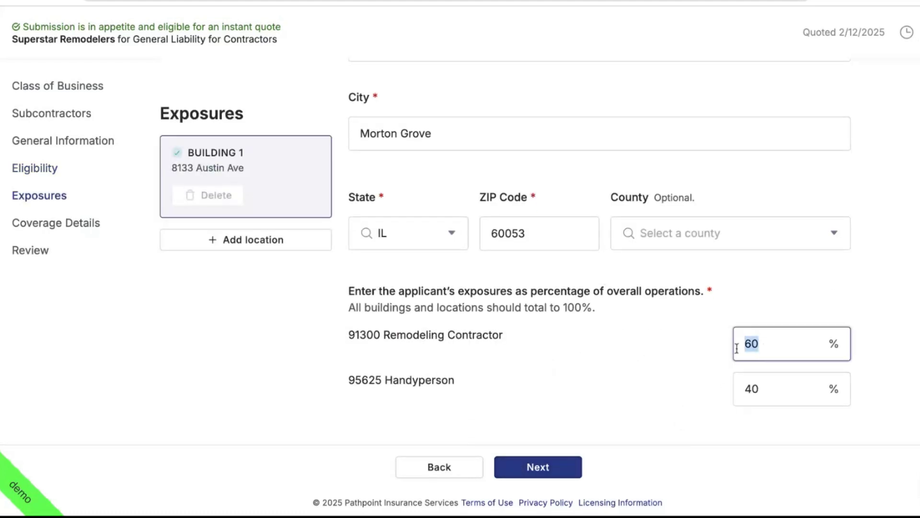
{"action": "type", "text": "58"}
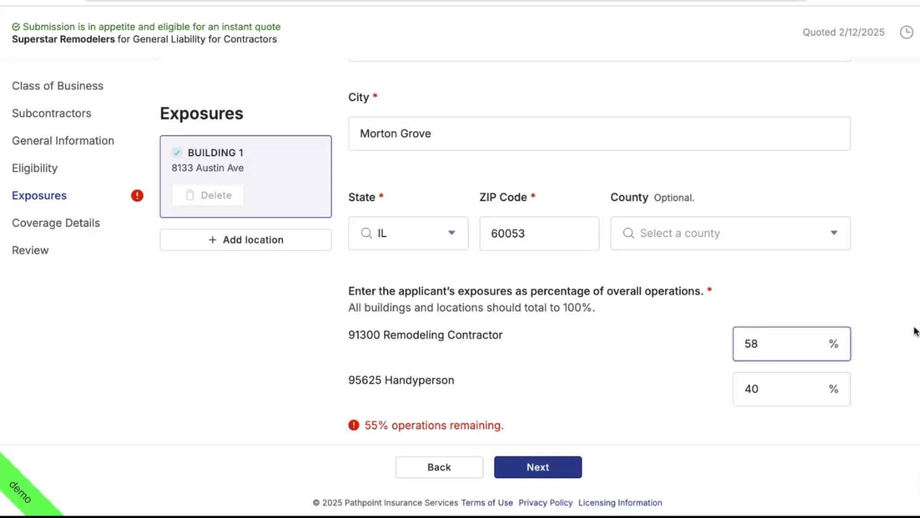
{"action": "left_click", "coordinate": [911, 333]}
{"action": "scroll", "coordinate": [885, 338], "scroll_direction": "down", "scroll_amount": 1}
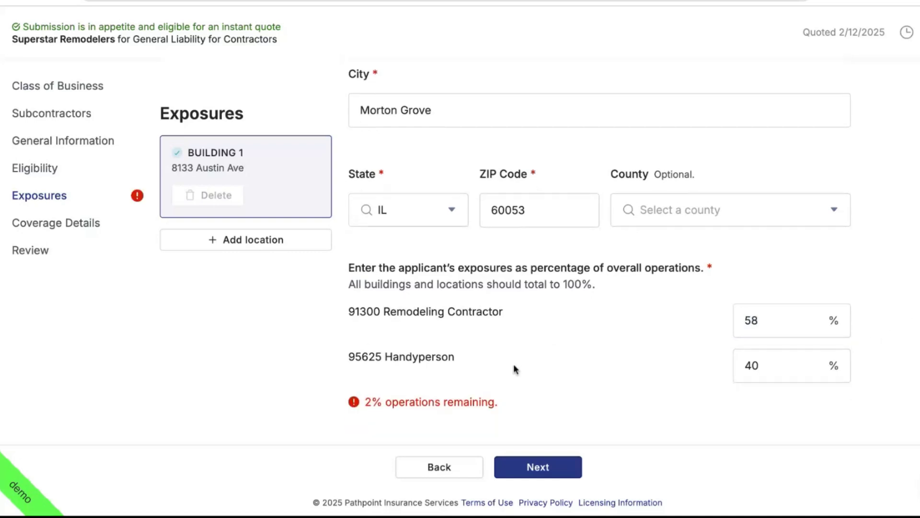
{"action": "left_click_drag", "start_coordinate": [513, 411], "coordinate": [526, 407]}
{"action": "left_click", "coordinate": [325, 395]}
Set the 91300 Remodeling Contractor exposure back to 60%
{"action": "left_click", "coordinate": [771, 317]}
{"action": "key", "text": "BackSpace"}
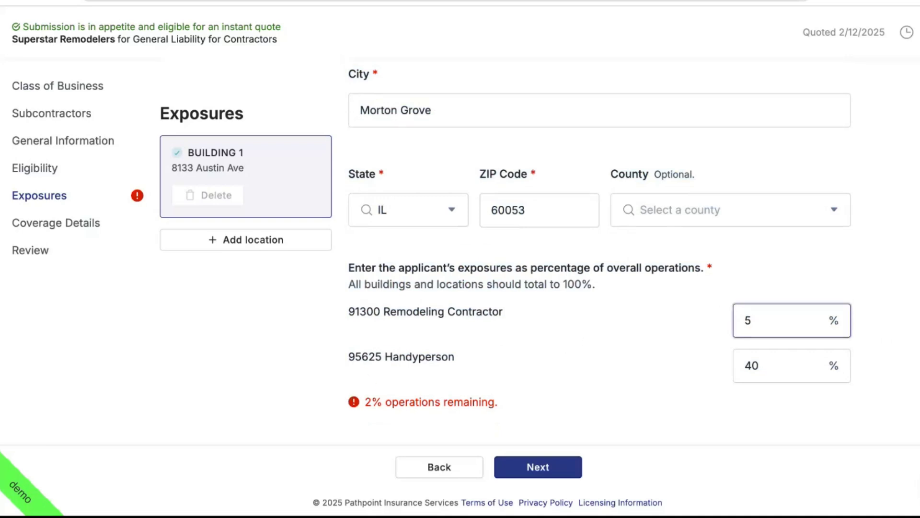
{"action": "key", "text": "BackSpace"}
{"action": "type", "text": "60"}
{"action": "left_click", "coordinate": [605, 362]}
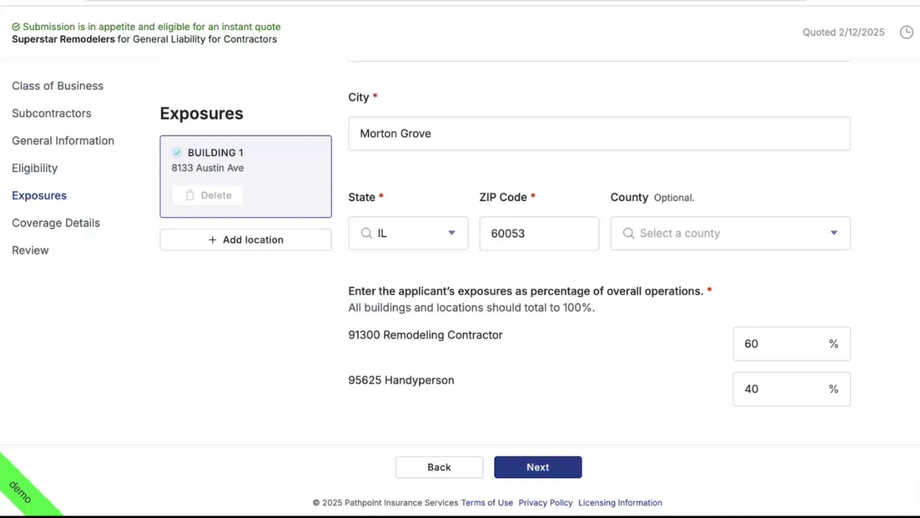
Proceed to Coverage Details and review the requested policy period, target premium and premium details
{"action": "left_click", "coordinate": [543, 467]}
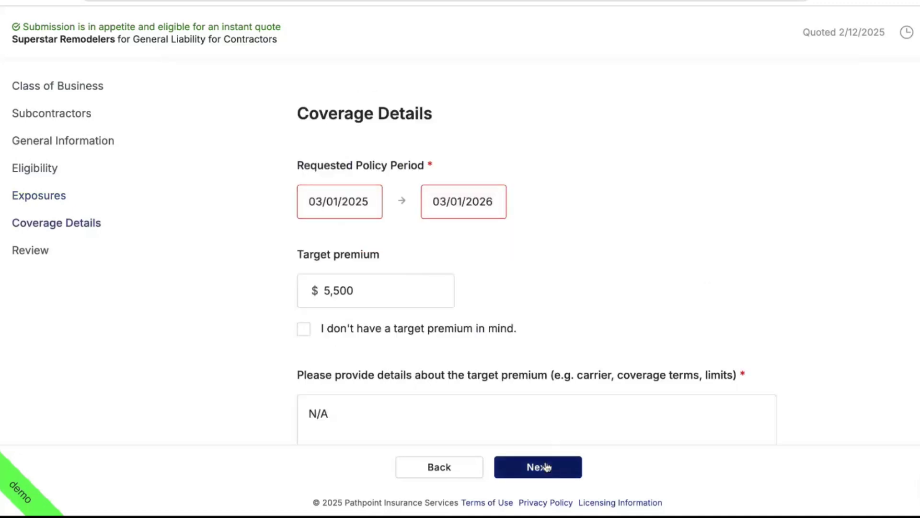
{"action": "scroll", "coordinate": [617, 306], "scroll_direction": "down", "scroll_amount": 2}
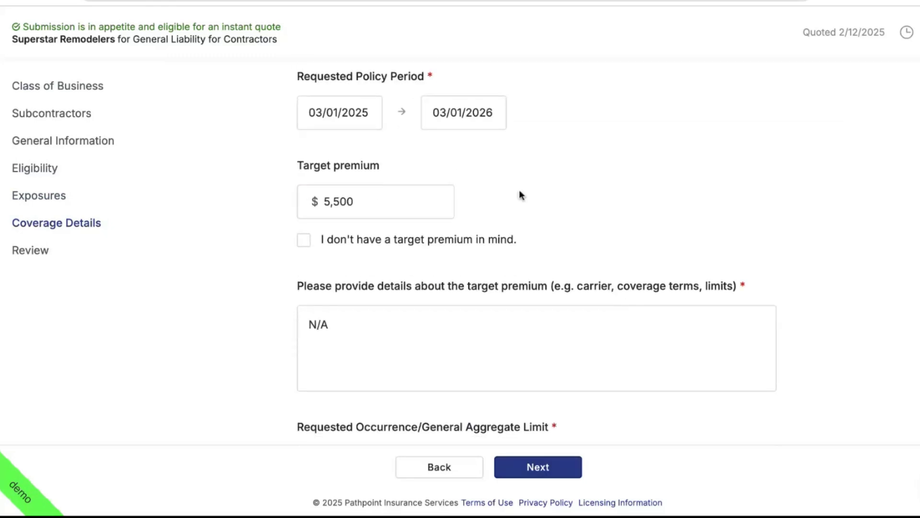
{"action": "left_click_drag", "start_coordinate": [444, 163], "coordinate": [291, 168]}
{"action": "left_click", "coordinate": [412, 175]}
{"action": "scroll", "coordinate": [455, 189], "scroll_direction": "down", "scroll_amount": 4}
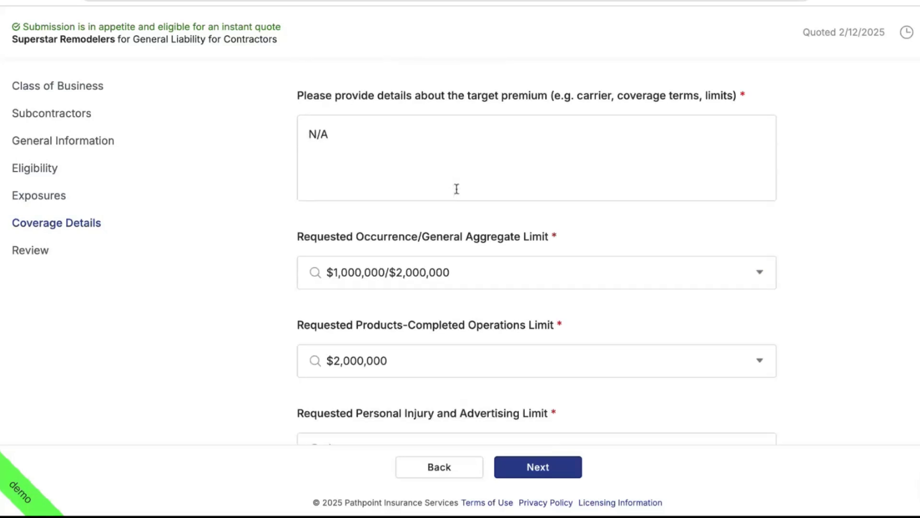
{"action": "scroll", "coordinate": [455, 189], "scroll_direction": "up", "scroll_amount": 3}
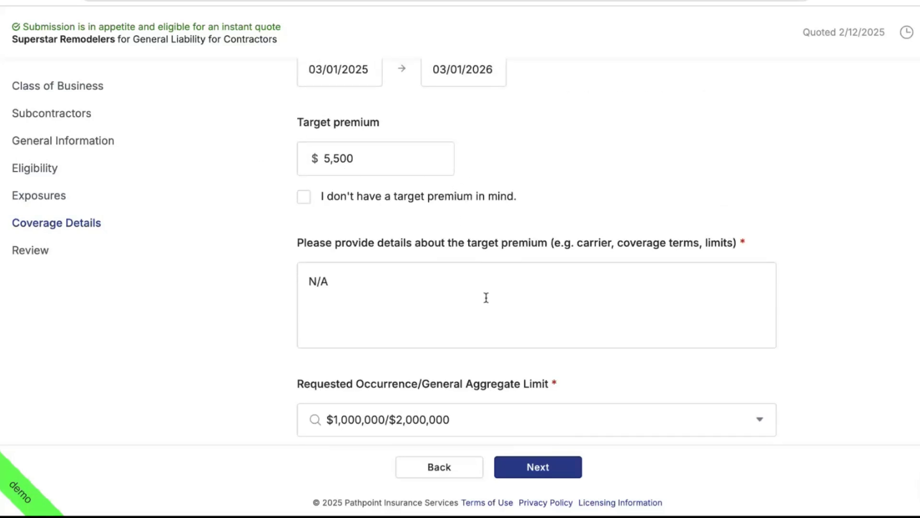
Review the requested coverage limits and the available Occurrence/General Aggregate Limit options, leaving the selection as is
{"action": "scroll", "coordinate": [486, 297], "scroll_direction": "down", "scroll_amount": 6}
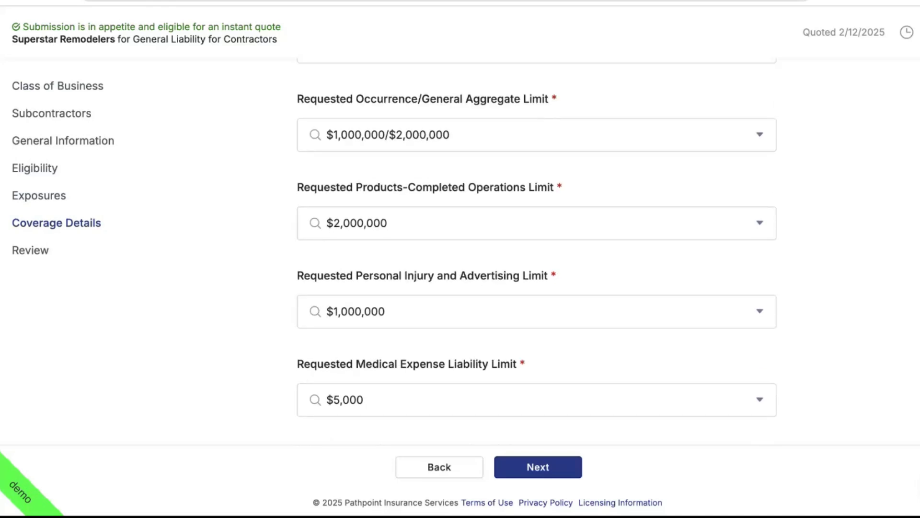
{"action": "left_click", "coordinate": [593, 137]}
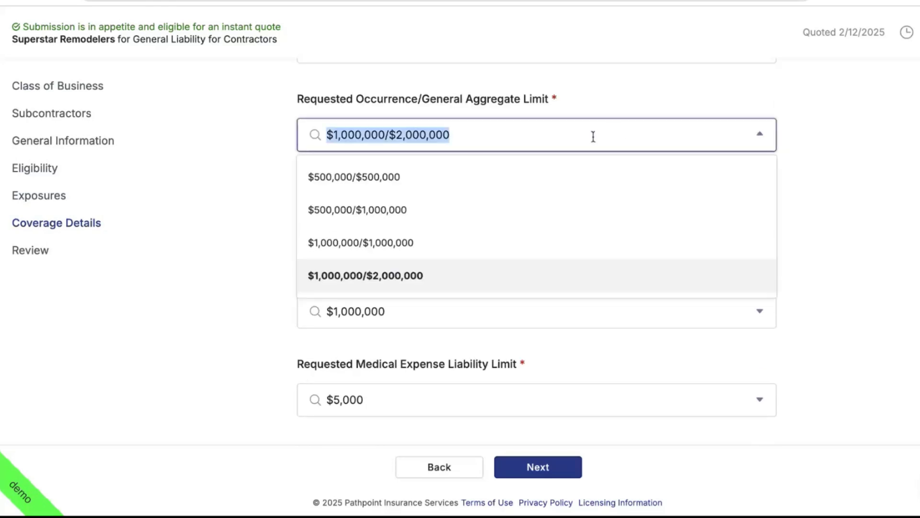
{"action": "left_click", "coordinate": [896, 232]}
Review the endorsement options for the policy, including the Hired Auto and Non-Owned Auto loss questions and Contractors Inland Marine
{"action": "scroll", "coordinate": [849, 258], "scroll_direction": "down", "scroll_amount": 10}
{"action": "scroll", "coordinate": [849, 264], "scroll_direction": "up", "scroll_amount": 1}
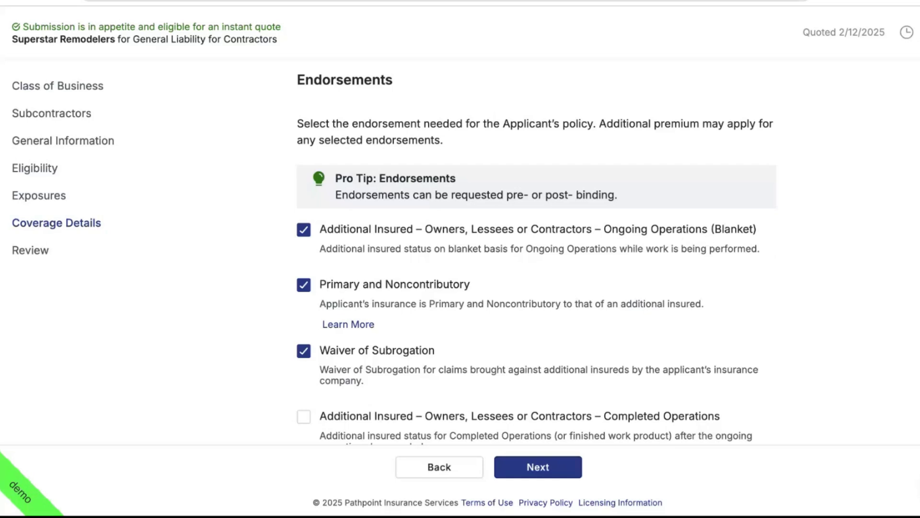
{"action": "scroll", "coordinate": [708, 271], "scroll_direction": "down", "scroll_amount": 2}
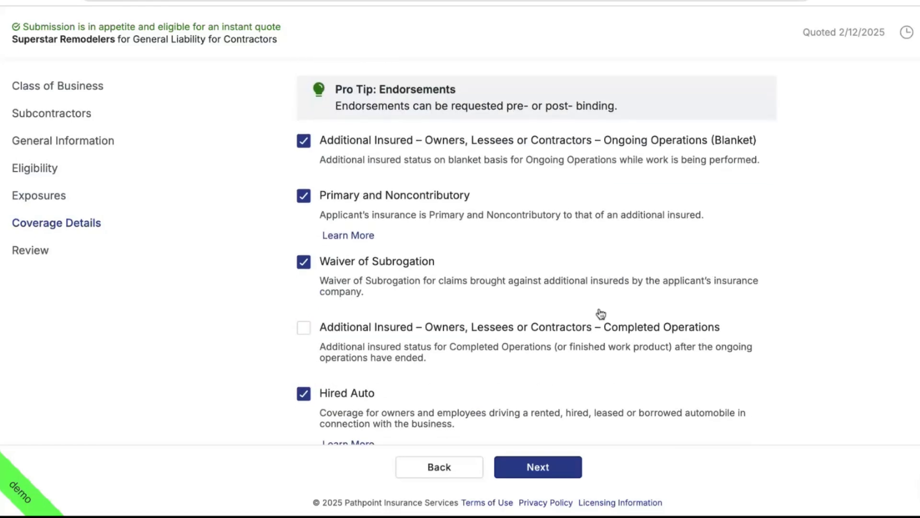
{"action": "scroll", "coordinate": [601, 312], "scroll_direction": "down", "scroll_amount": 3}
{"action": "scroll", "coordinate": [601, 313], "scroll_direction": "down", "scroll_amount": 2}
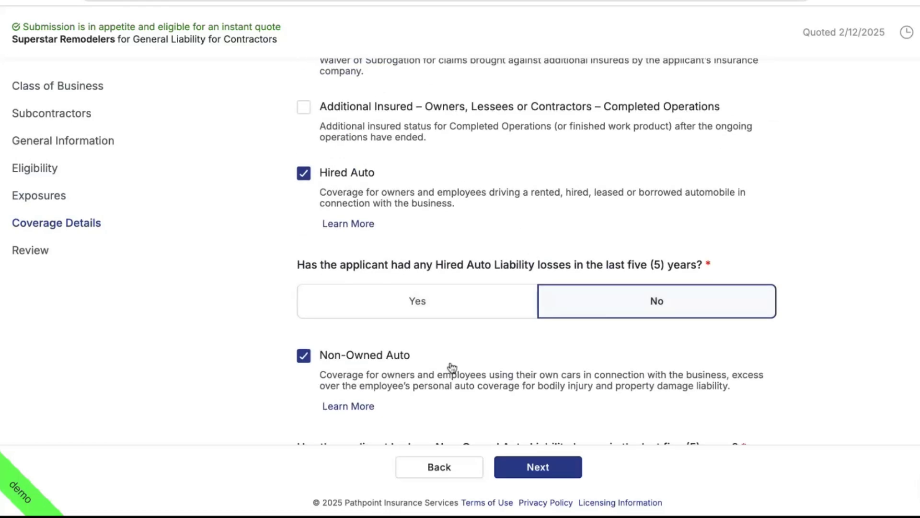
{"action": "scroll", "coordinate": [451, 367], "scroll_direction": "down", "scroll_amount": 2}
{"action": "scroll", "coordinate": [450, 368], "scroll_direction": "down", "scroll_amount": 3}
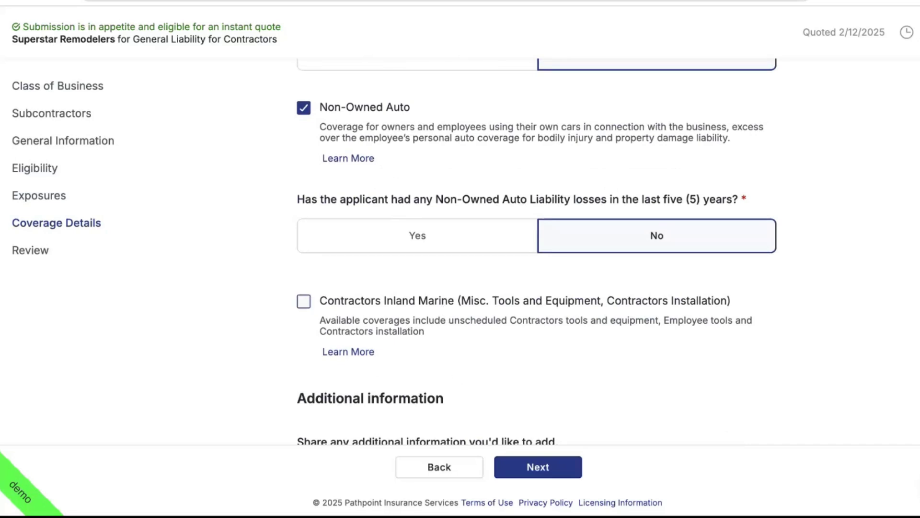
Review the optional Additional information field and the area for attaching relevant documents, leaving both empty
{"action": "scroll", "coordinate": [609, 379], "scroll_direction": "down", "scroll_amount": 5}
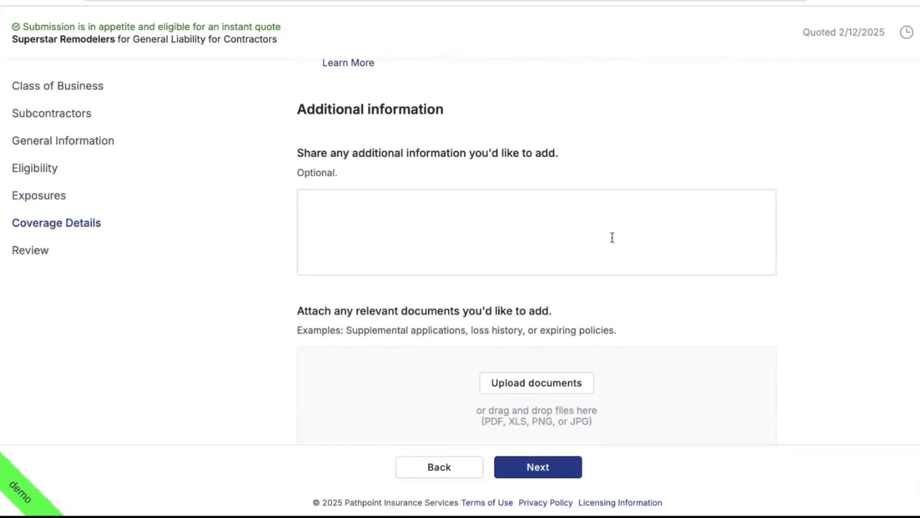
{"action": "left_click", "coordinate": [537, 232]}
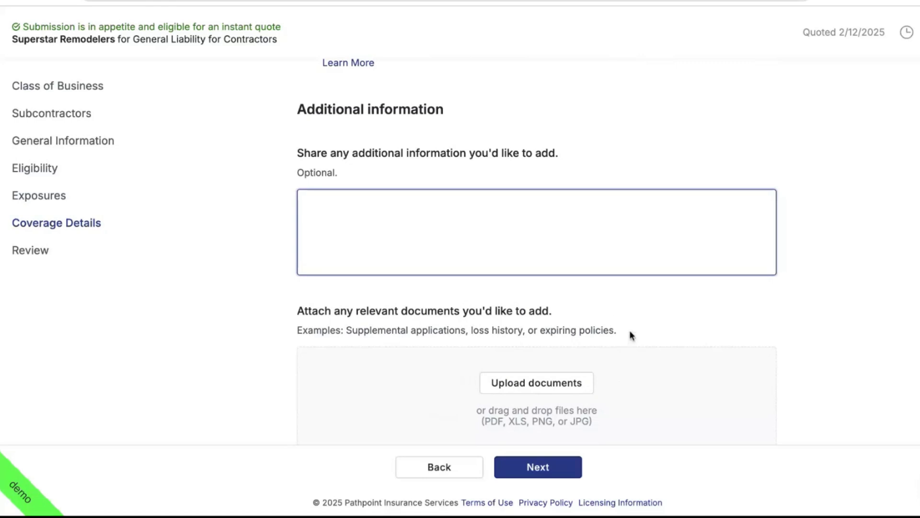
{"action": "left_click_drag", "start_coordinate": [631, 335], "coordinate": [340, 311]}
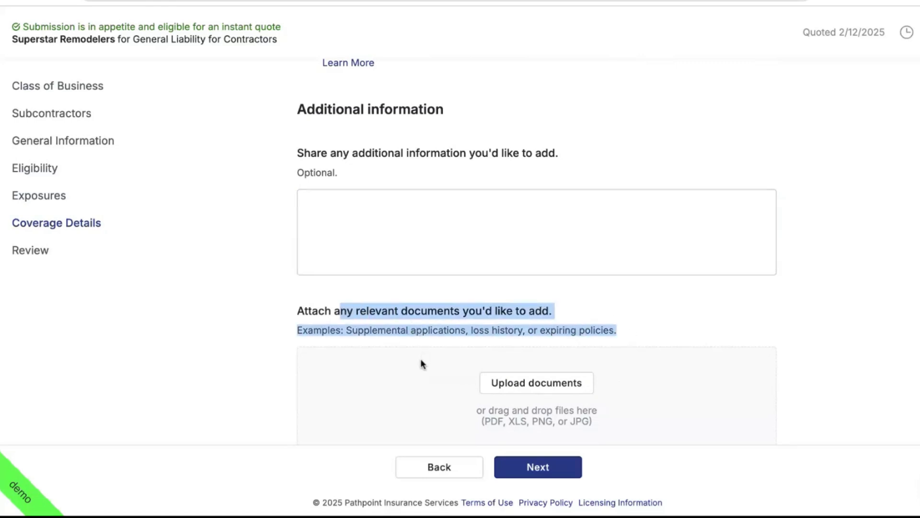
{"action": "left_click", "coordinate": [644, 322]}
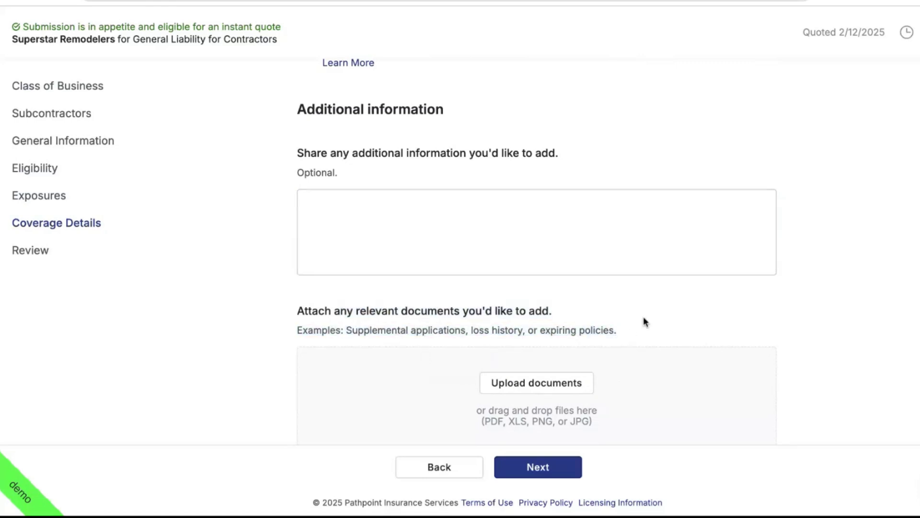
{"action": "scroll", "coordinate": [643, 322], "scroll_direction": "down", "scroll_amount": 1}
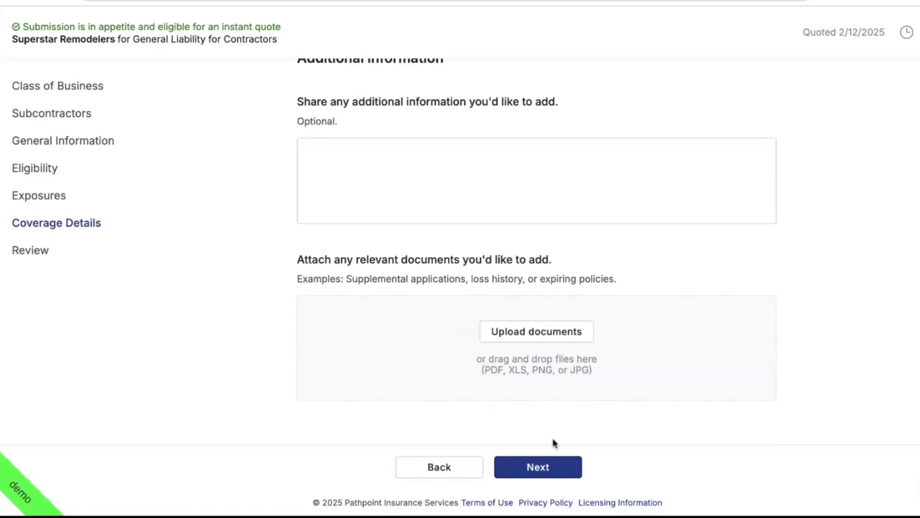
Proceed to the Review section and look through the full summary of the submission's answers
{"action": "left_click", "coordinate": [528, 467]}
{"action": "scroll", "coordinate": [623, 316], "scroll_direction": "down", "scroll_amount": 8}
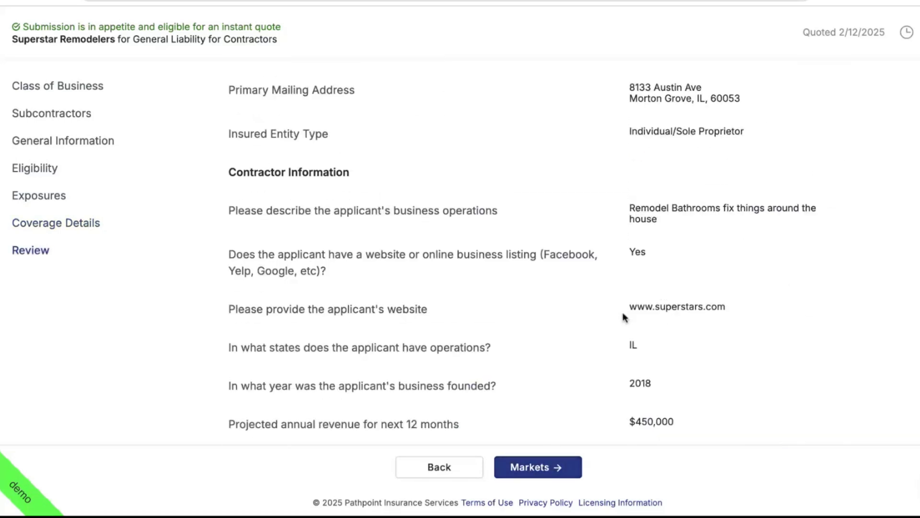
{"action": "scroll", "coordinate": [624, 317], "scroll_direction": "down", "scroll_amount": 15}
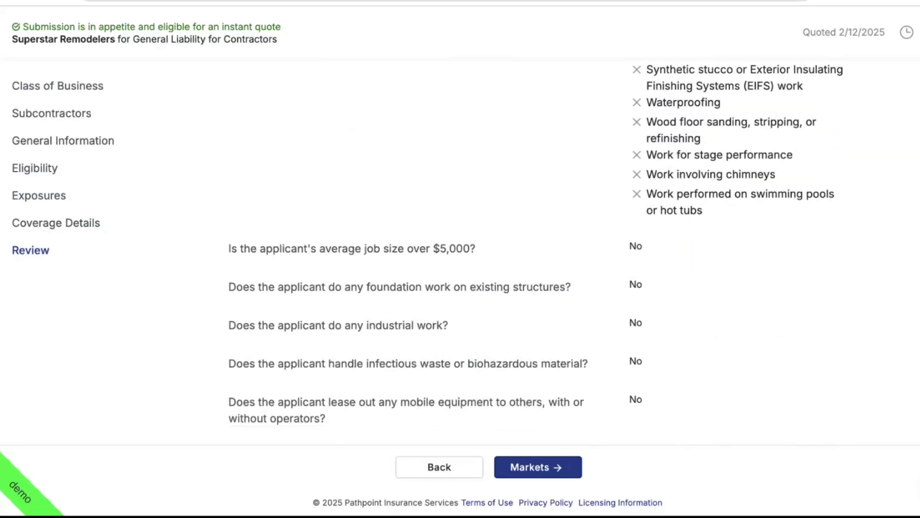
{"action": "scroll", "coordinate": [536, 249], "scroll_direction": "down", "scroll_amount": 15}
Continue to the Markets page and review the selected carriers with their appetite and instant quote status
{"action": "left_click", "coordinate": [536, 468]}
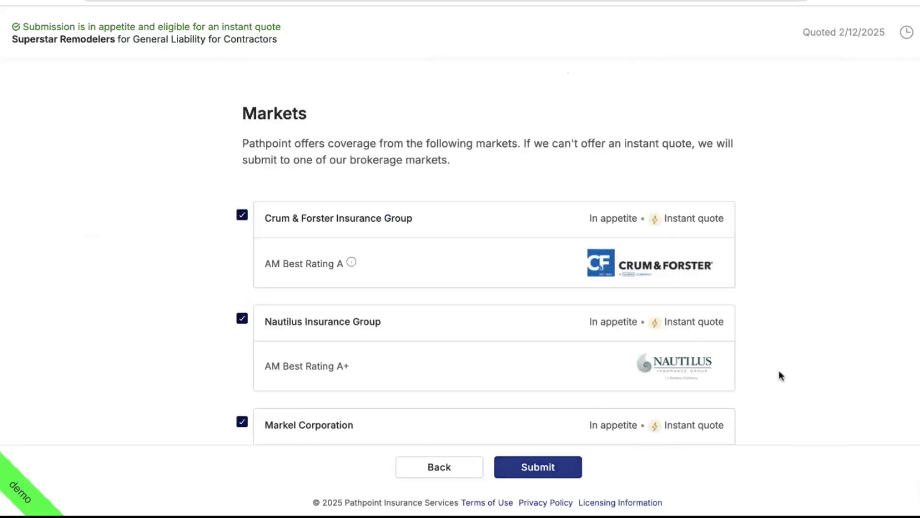
{"action": "scroll", "coordinate": [780, 376], "scroll_direction": "down", "scroll_amount": 10}
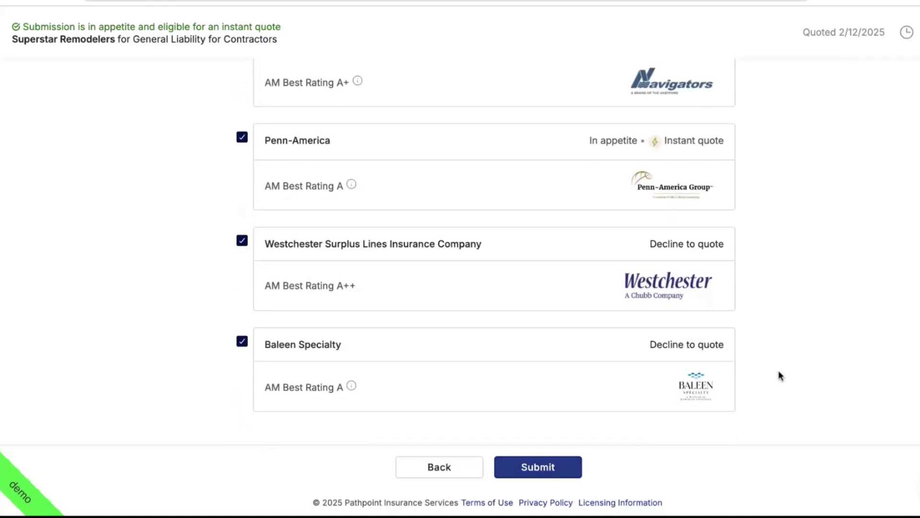
{"action": "scroll", "coordinate": [778, 375], "scroll_direction": "up", "scroll_amount": 10}
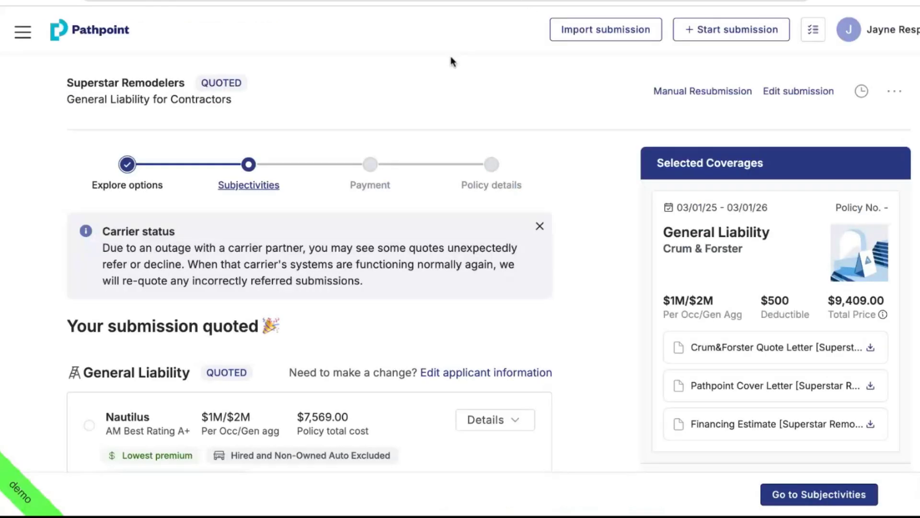
Compare the carriers' General Liability quotes for Superstar Remodelers by limits, policy total cost and coverage tags
{"action": "scroll", "coordinate": [524, 156], "scroll_direction": "down", "scroll_amount": 6}
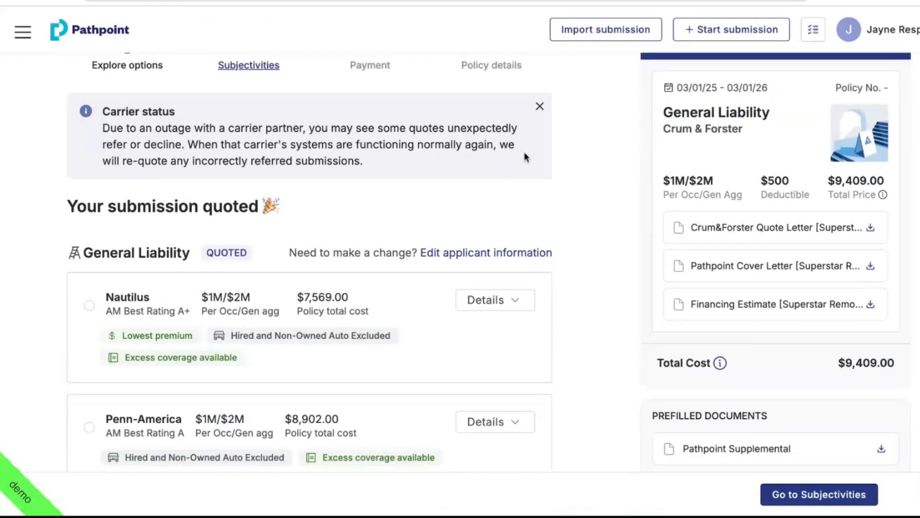
{"action": "scroll", "coordinate": [524, 157], "scroll_direction": "down", "scroll_amount": 5}
{"action": "scroll", "coordinate": [524, 157], "scroll_direction": "up", "scroll_amount": 6}
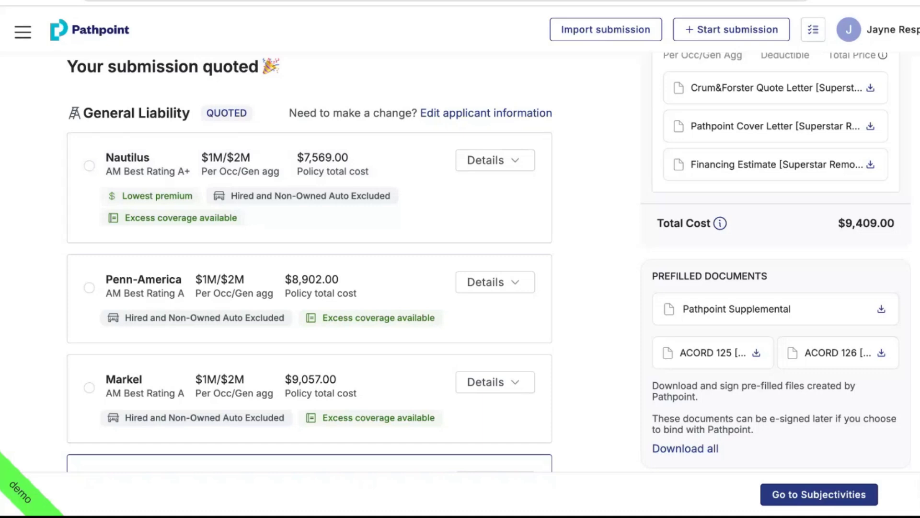
Expand the Crum & Forster quote details and review its coverage, endorsements, cost breakdown, financing estimate, documents and excess liability offer
{"action": "scroll", "coordinate": [527, 149], "scroll_direction": "down", "scroll_amount": 5}
{"action": "left_click", "coordinate": [509, 255]}
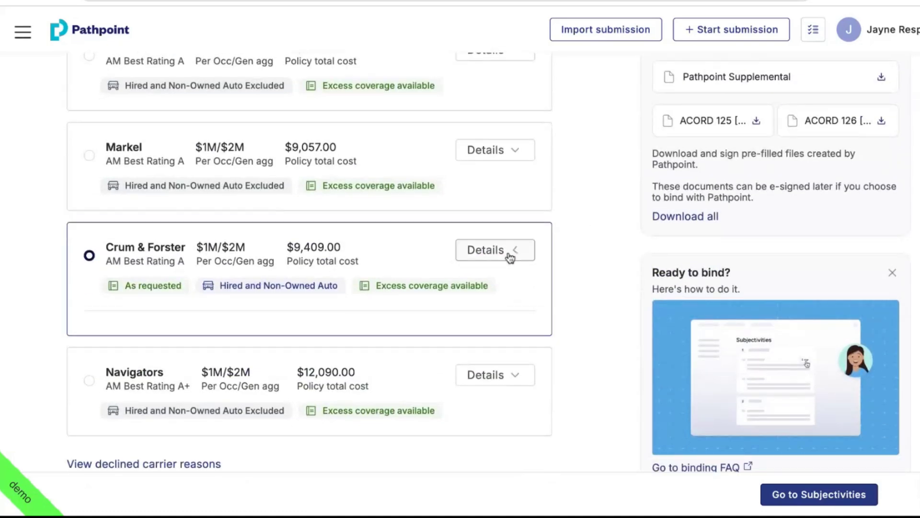
{"action": "scroll", "coordinate": [582, 276], "scroll_direction": "down", "scroll_amount": 4}
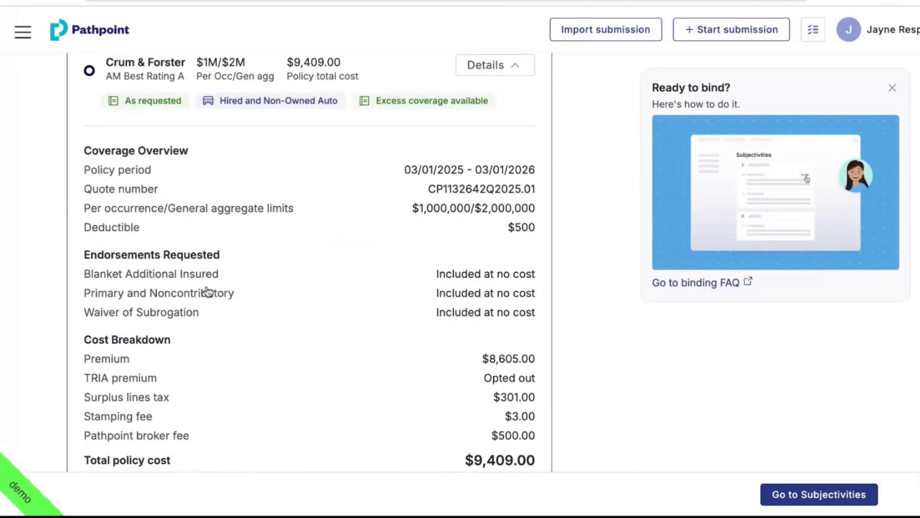
{"action": "scroll", "coordinate": [208, 293], "scroll_direction": "down", "scroll_amount": 2}
{"action": "scroll", "coordinate": [210, 293], "scroll_direction": "down", "scroll_amount": 1}
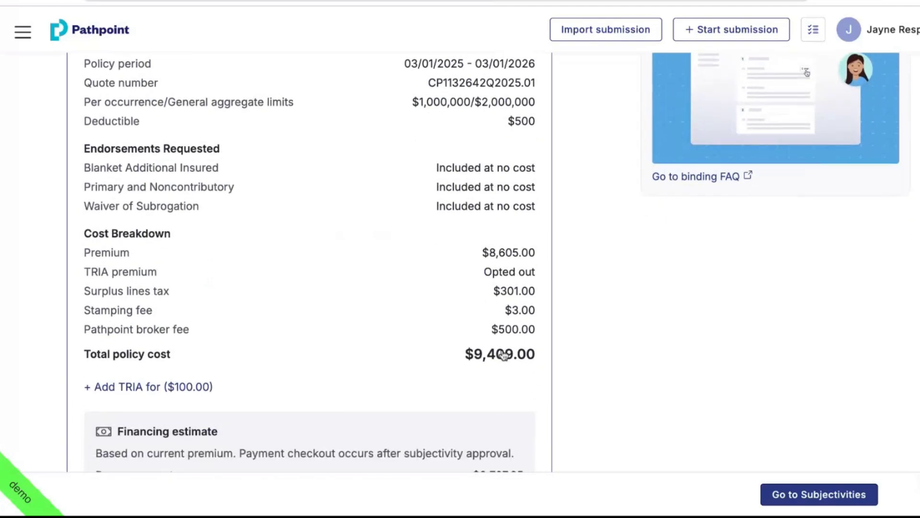
{"action": "scroll", "coordinate": [252, 304], "scroll_direction": "down", "scroll_amount": 2}
{"action": "scroll", "coordinate": [252, 304], "scroll_direction": "down", "scroll_amount": 1}
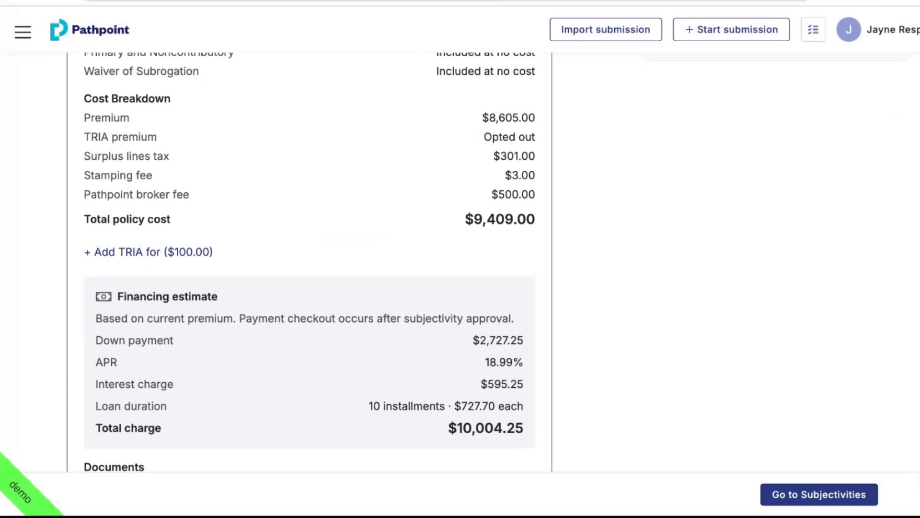
{"action": "scroll", "coordinate": [418, 257], "scroll_direction": "down", "scroll_amount": 4}
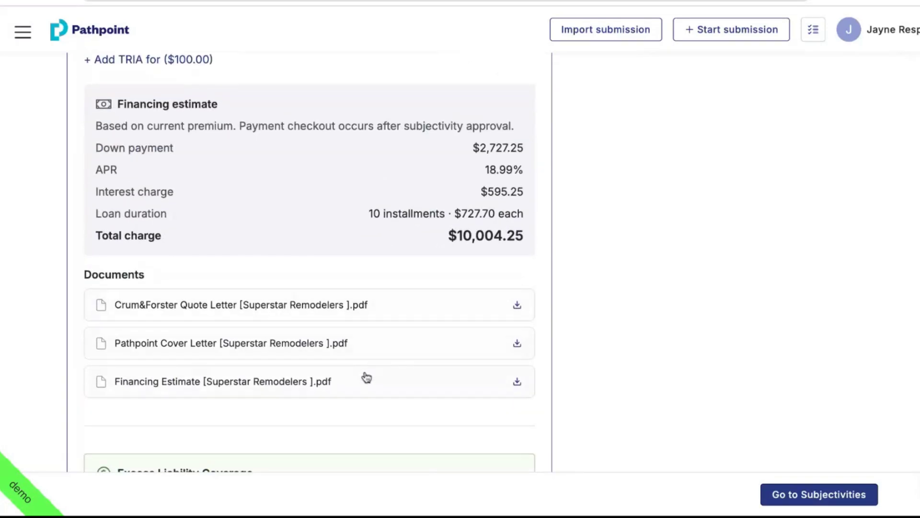
{"action": "scroll", "coordinate": [365, 377], "scroll_direction": "down", "scroll_amount": 4}
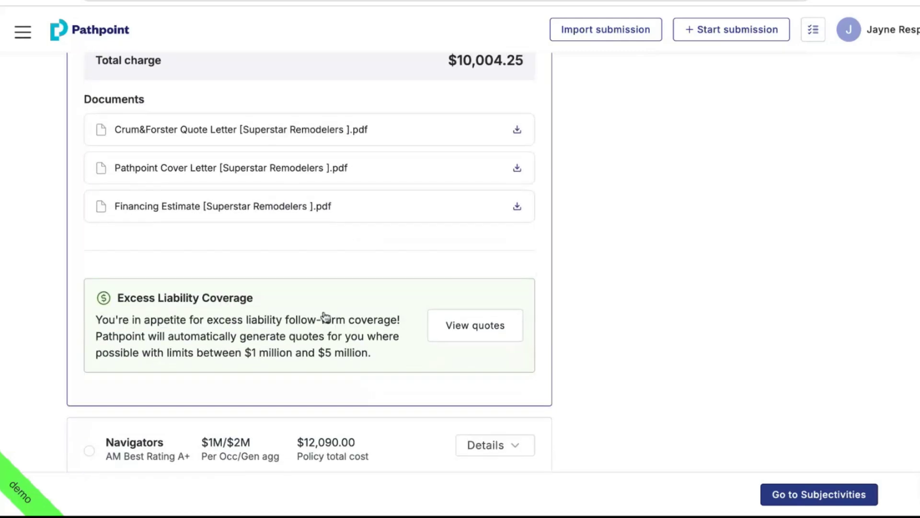
View the Excess Liability quotes offered with the Crum & Forster quote and compare their total costs
{"action": "left_click", "coordinate": [468, 334]}
{"action": "scroll", "coordinate": [600, 243], "scroll_direction": "down", "scroll_amount": 5}
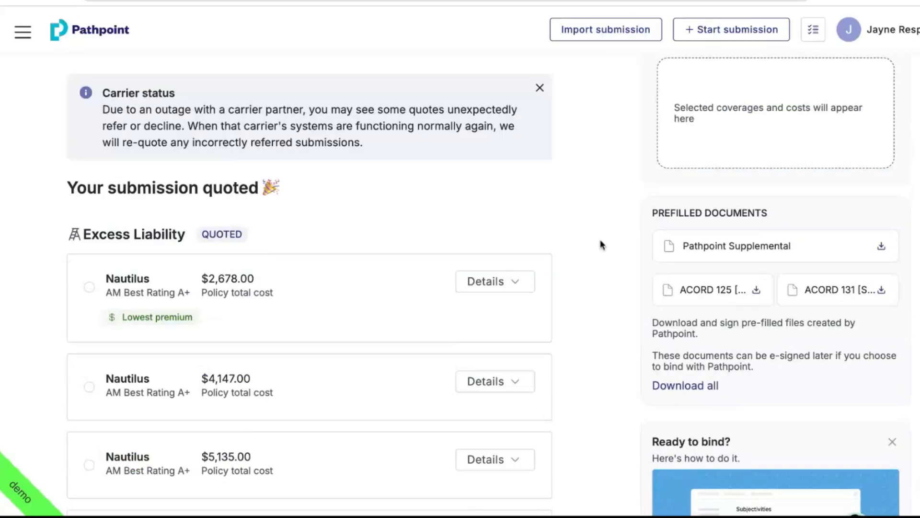
{"action": "scroll", "coordinate": [602, 243], "scroll_direction": "down", "scroll_amount": 3}
{"action": "scroll", "coordinate": [601, 242], "scroll_direction": "up", "scroll_amount": 3}
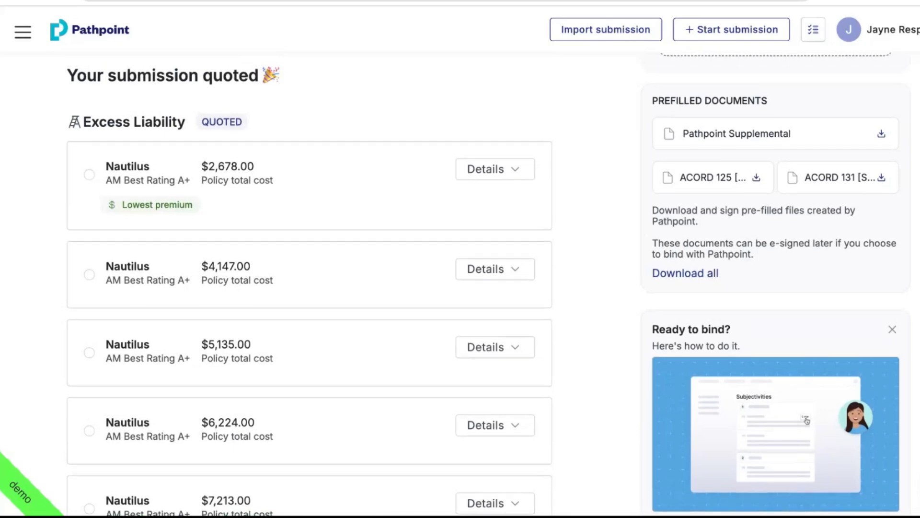
{"action": "scroll", "coordinate": [602, 243], "scroll_direction": "up", "scroll_amount": 5}
Return to the General Liability quotes and examine the prefilled documents available for download
{"action": "left_click", "coordinate": [422, 0]}
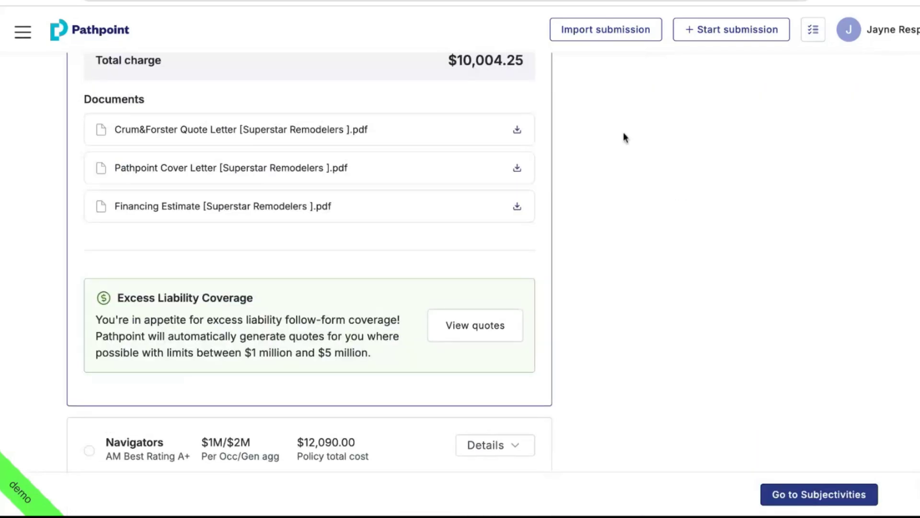
{"action": "scroll", "coordinate": [667, 147], "scroll_direction": "up", "scroll_amount": 15}
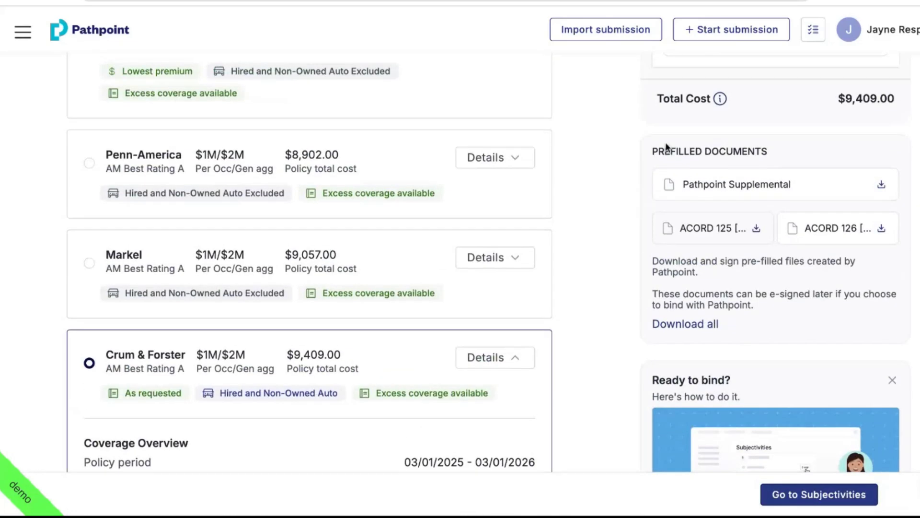
{"action": "left_click_drag", "start_coordinate": [782, 208], "coordinate": [654, 197]}
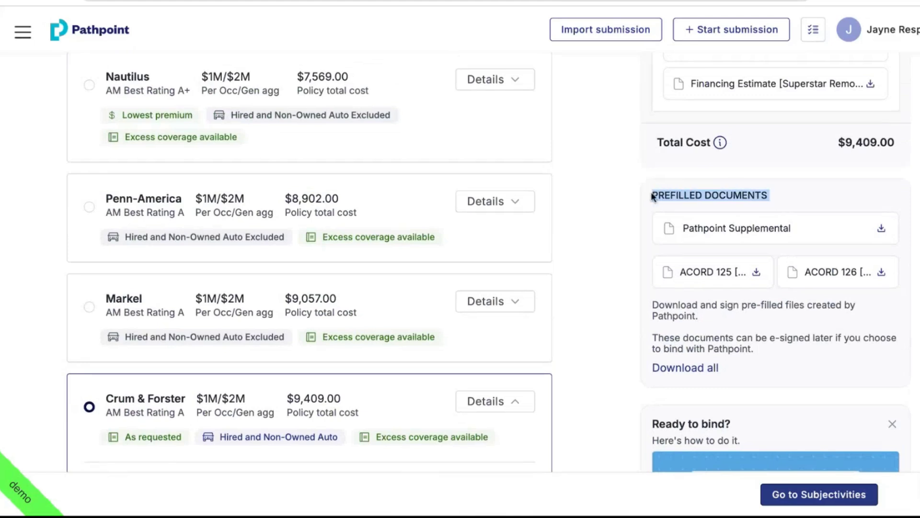
{"action": "left_click", "coordinate": [612, 234]}
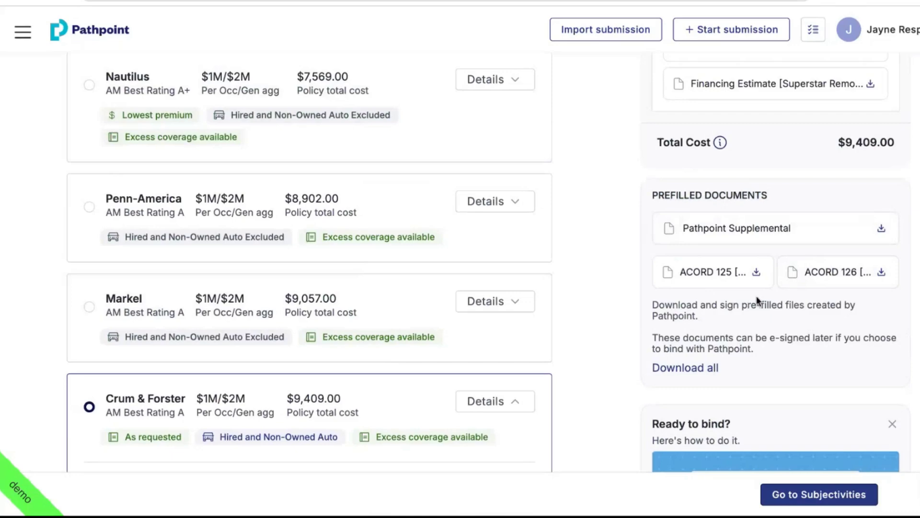